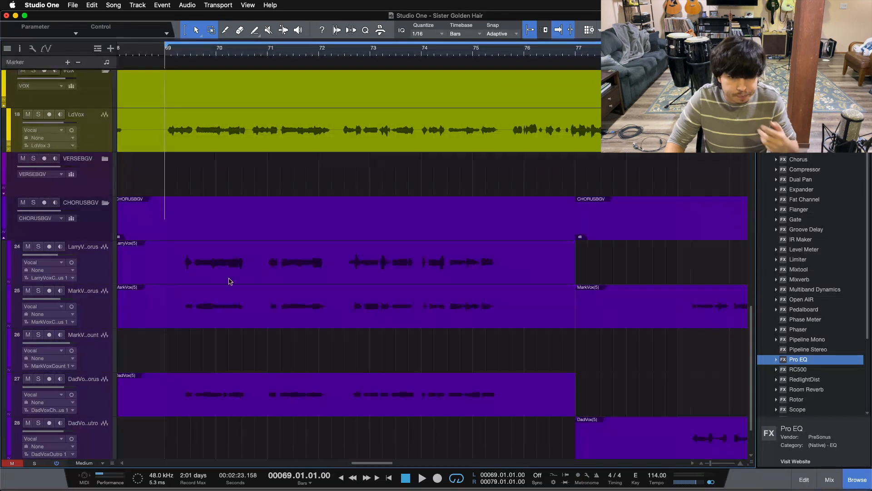
# Step: Examine the inserts and sends of the vocal buses and the CLAPlateVerb channel in the mixer
pyautogui.press('F3')
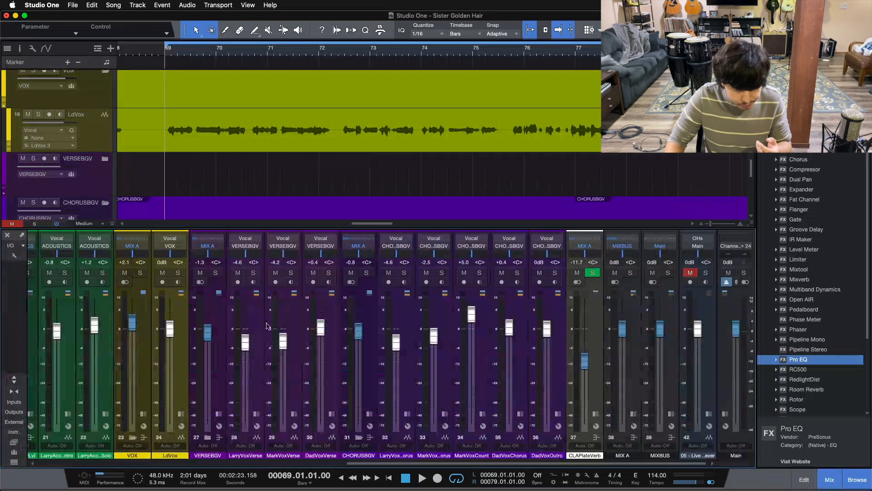
pyautogui.click(13, 379)
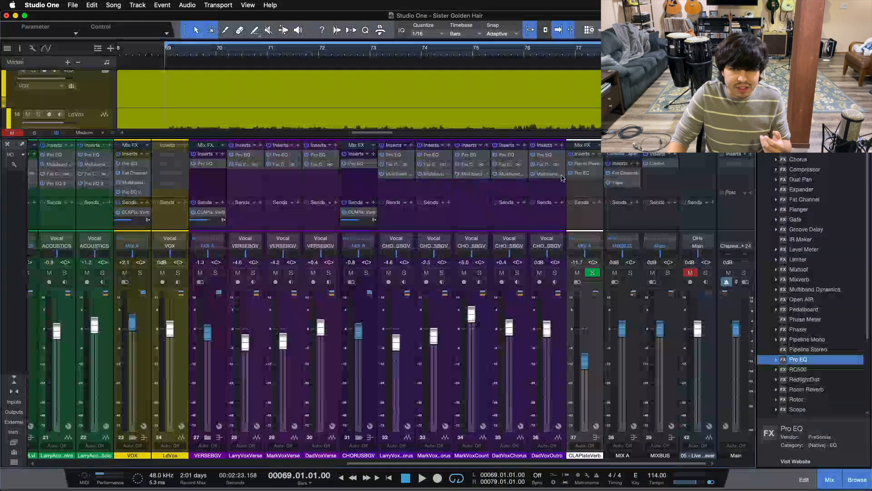
pyautogui.moveTo(163, 197); pyautogui.dragTo(164, 196)
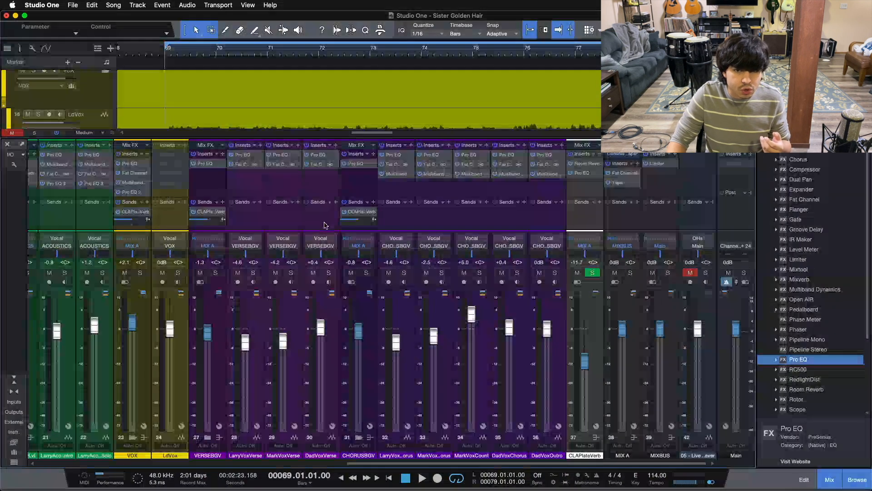
pyautogui.click(596, 214)
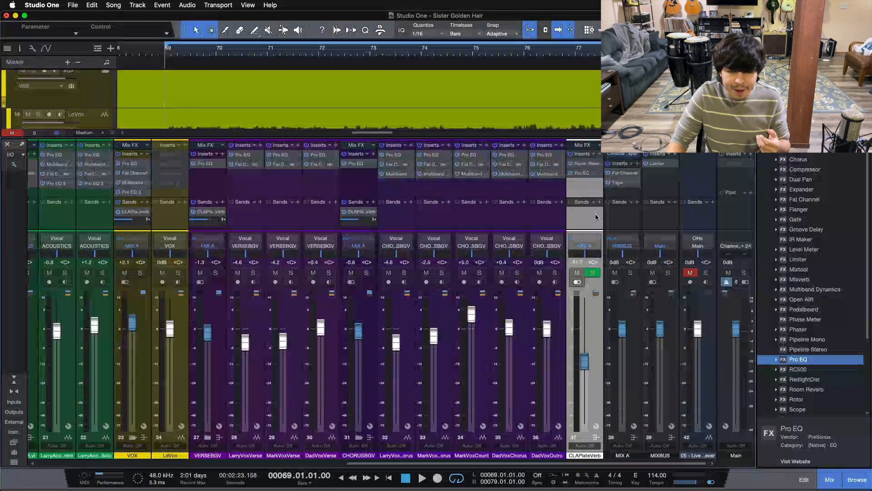
pyautogui.click(13, 379)
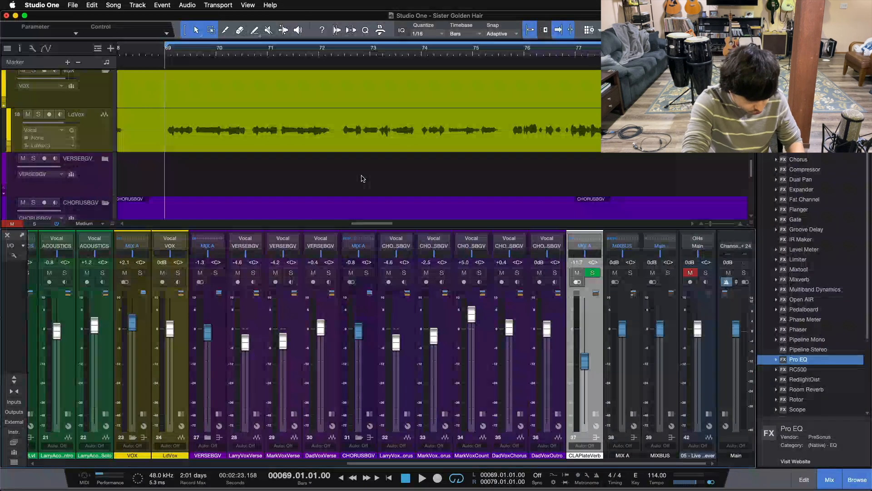
# Step: Play the chorus from bar 69 in the full mix, and audition it with the VOX and CHORUSBGV buses soloed
pyautogui.press('F3')
pyautogui.press('space')
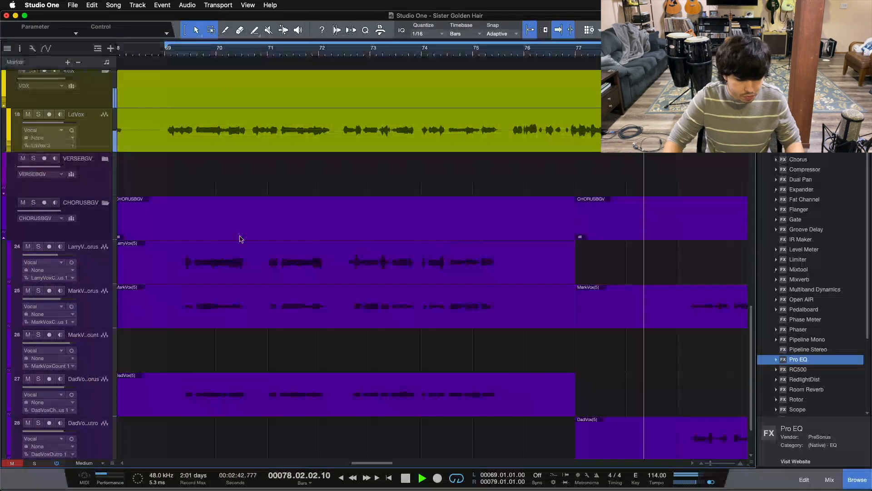
pyautogui.press('F3')
pyautogui.click(140, 272)
pyautogui.click(366, 272)
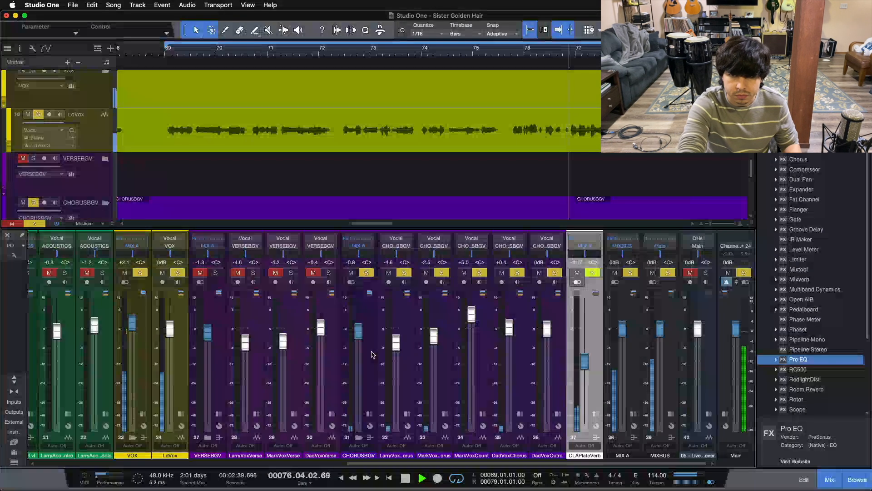
pyautogui.press('space')
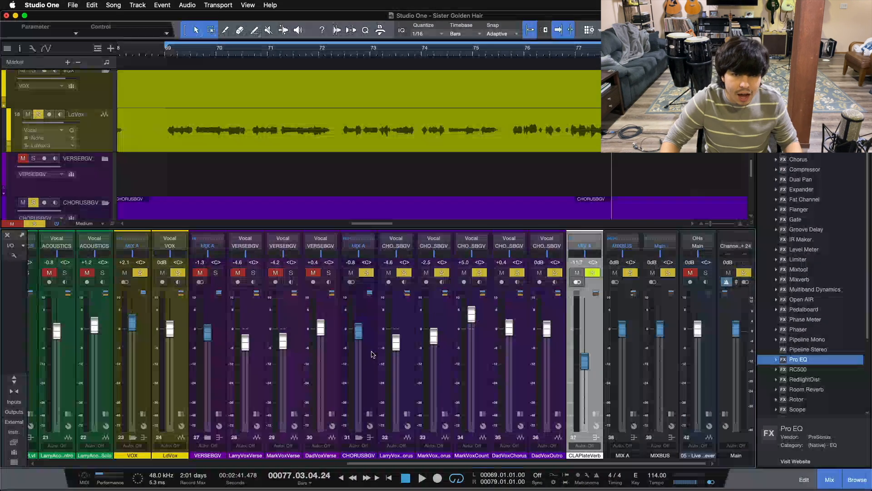
# Step: Clear the solos, expand the CLAPlateVerb channel and add a Compressor after its Pro EQ insert
pyautogui.click(596, 413)
pyautogui.hotkey('shift', 's')
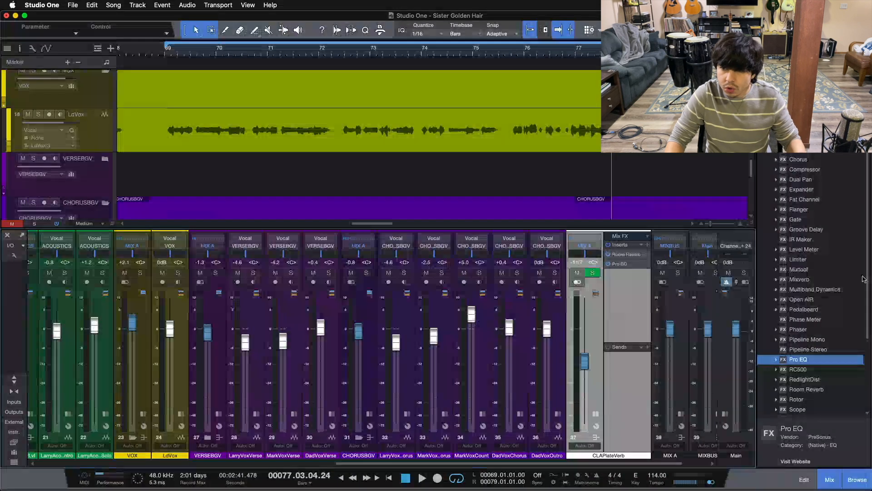
pyautogui.moveTo(812, 172); pyautogui.dragTo(619, 276)
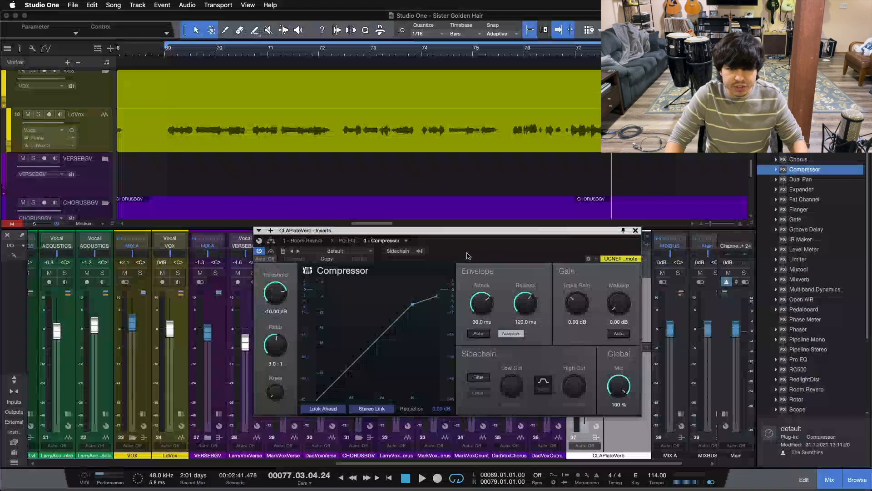
# Step: Enable the Compressor's external sidechain with the VOX bus as its source, and close the plug-in window
pyautogui.click(398, 251)
pyautogui.click(420, 251)
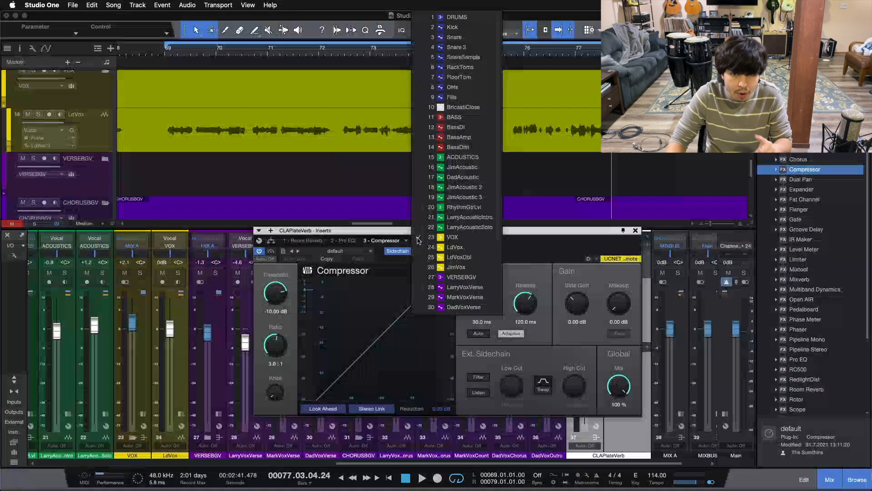
pyautogui.click(559, 244)
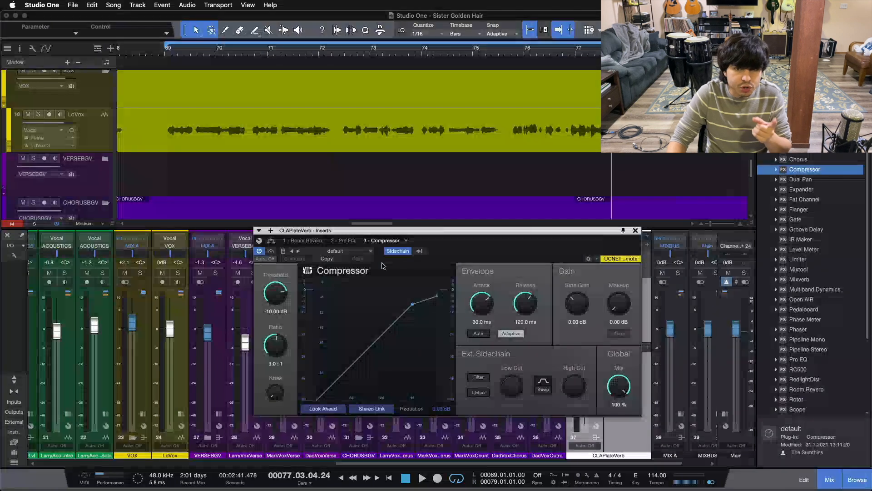
pyautogui.click(420, 251)
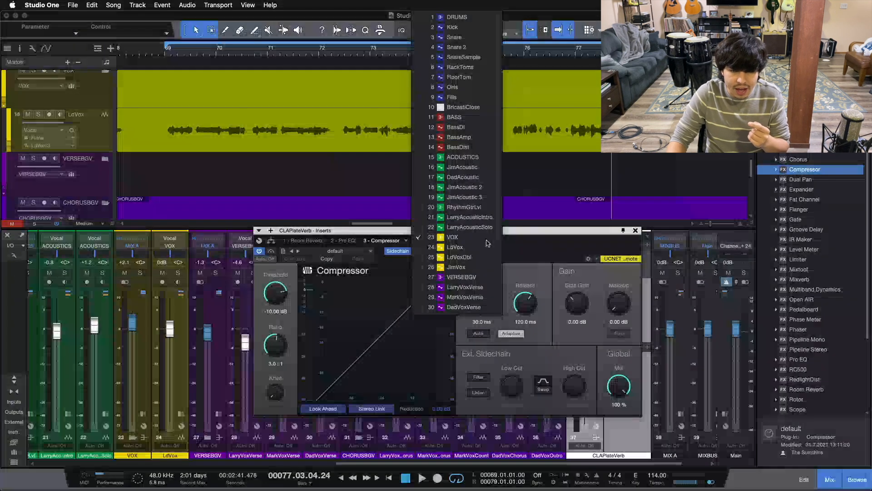
pyautogui.click(564, 248)
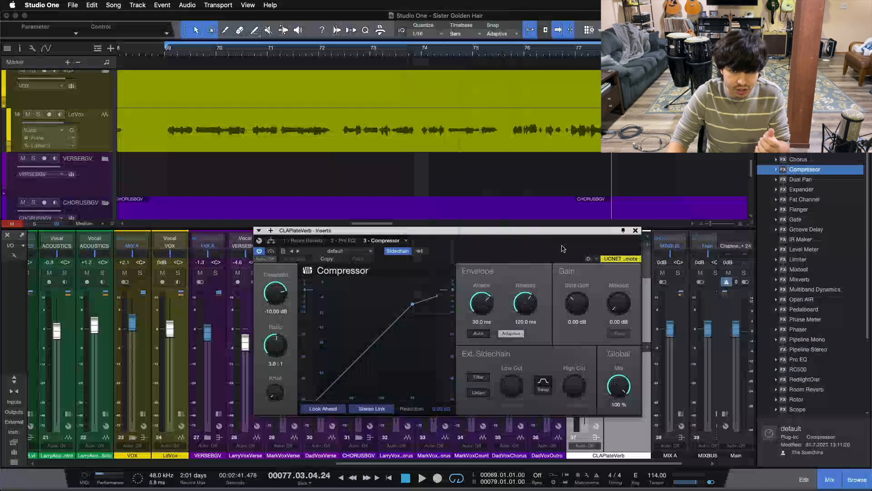
pyautogui.click(635, 231)
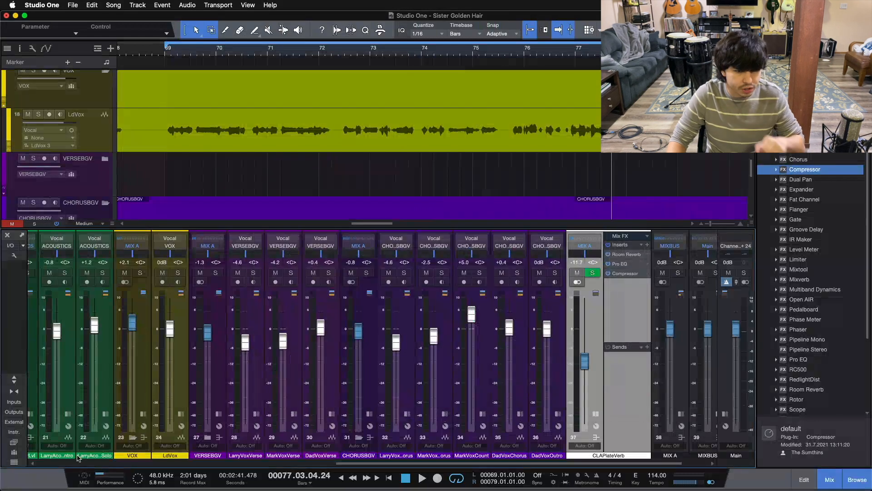
# Step: Expand the VOX bus to show its reverb and sidechain sends, and compare its role with the CHORUSBGV bus
pyautogui.click(143, 415)
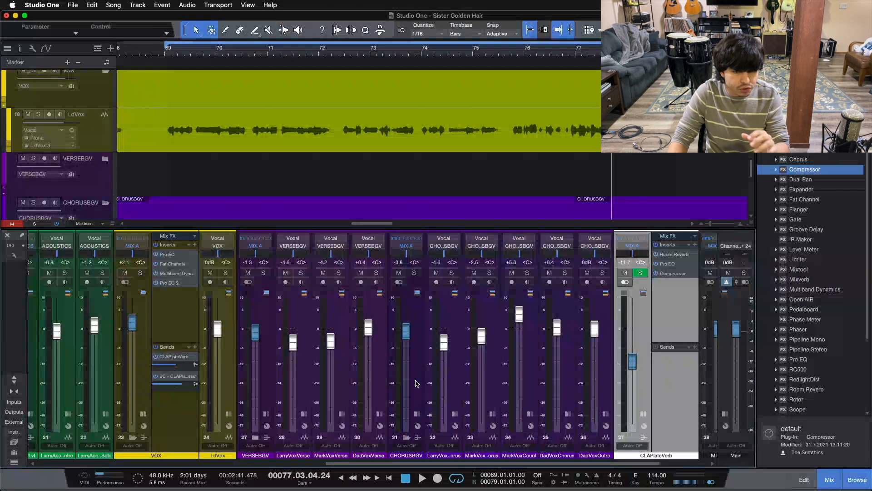
pyautogui.click(420, 361)
pyautogui.click(185, 397)
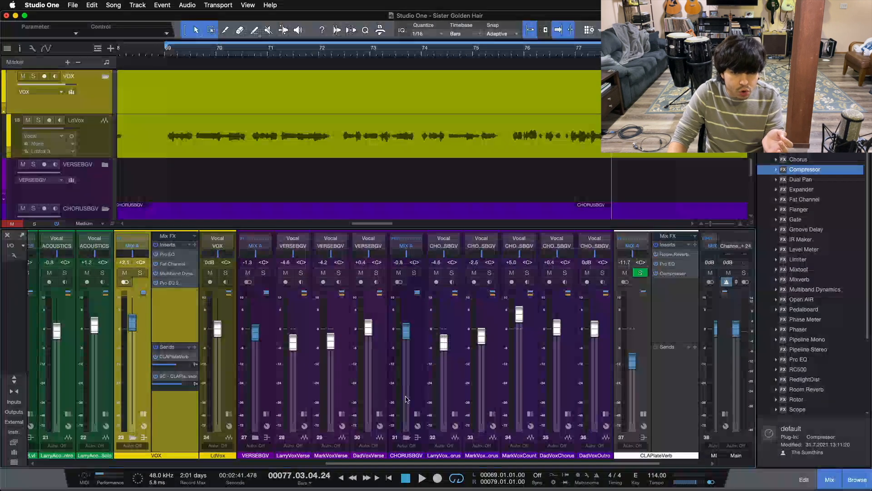
pyautogui.click(415, 378)
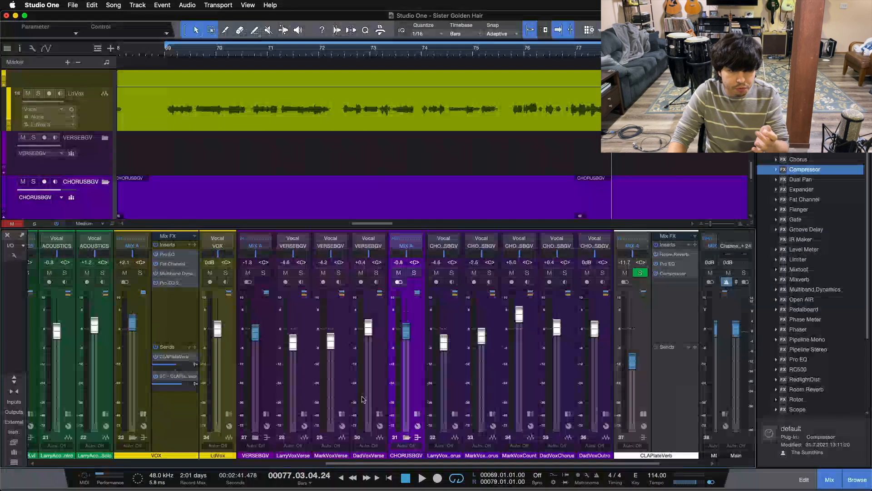
pyautogui.click(177, 430)
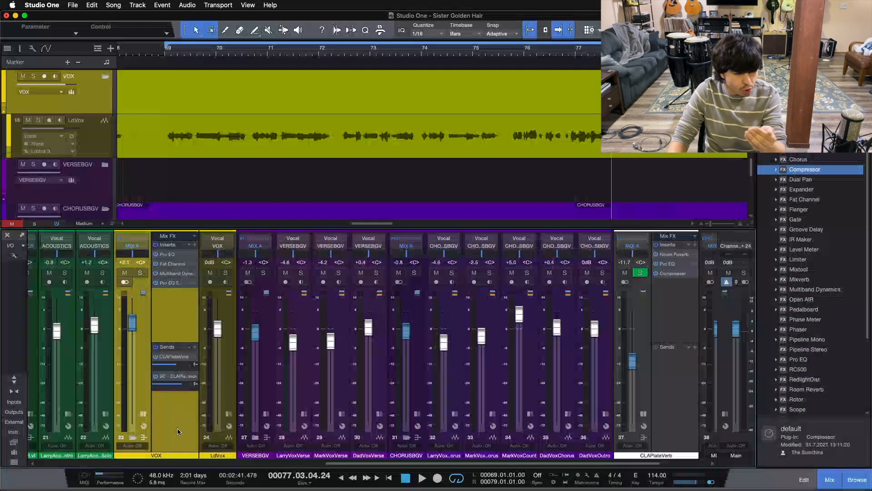
pyautogui.click(418, 355)
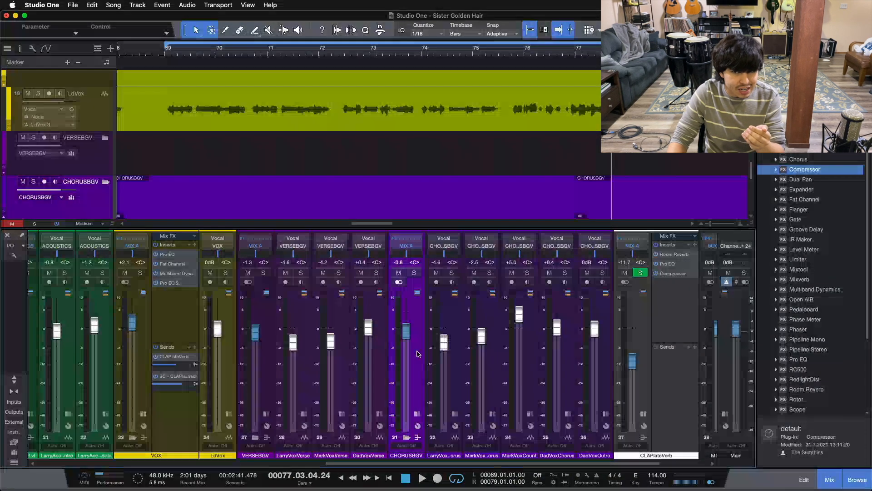
# Step: Reopen the Compressor on CLAPlateVerb and set its attack to 15.7 ms and release to 120.1 ms
pyautogui.click(670, 274)
pyautogui.moveTo(505, 255); pyautogui.dragTo(482, 285)
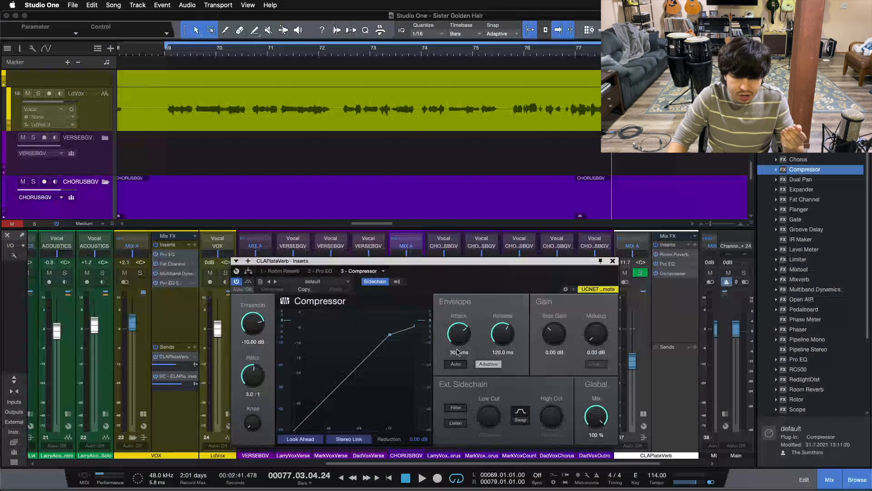
pyautogui.scroll(-2, 455, 342)
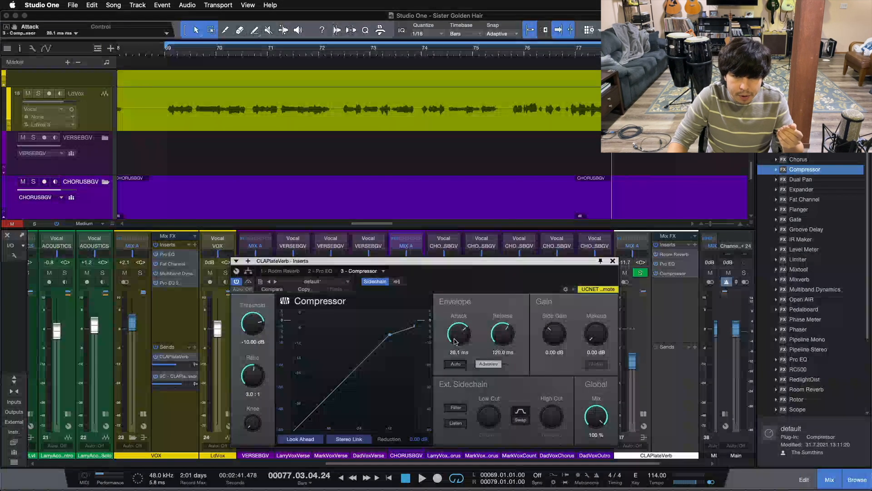
pyautogui.scroll(-1, 456, 341)
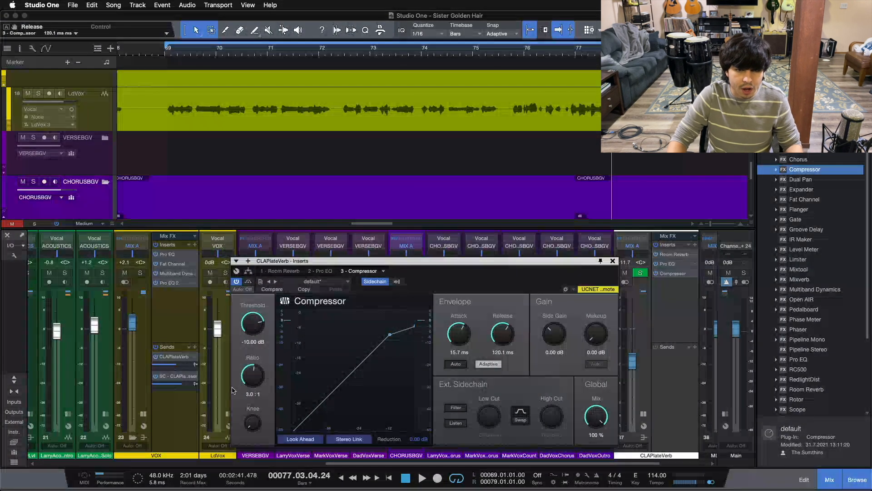
# Step: Move the Compressor window clear of the CLAPlateVerb channel, restore the vocal solos and start playback from bar 69
pyautogui.moveTo(427, 261); pyautogui.dragTo(466, 227)
pyautogui.moveTo(411, 241); pyautogui.dragTo(394, 236)
pyautogui.press('KP_1')
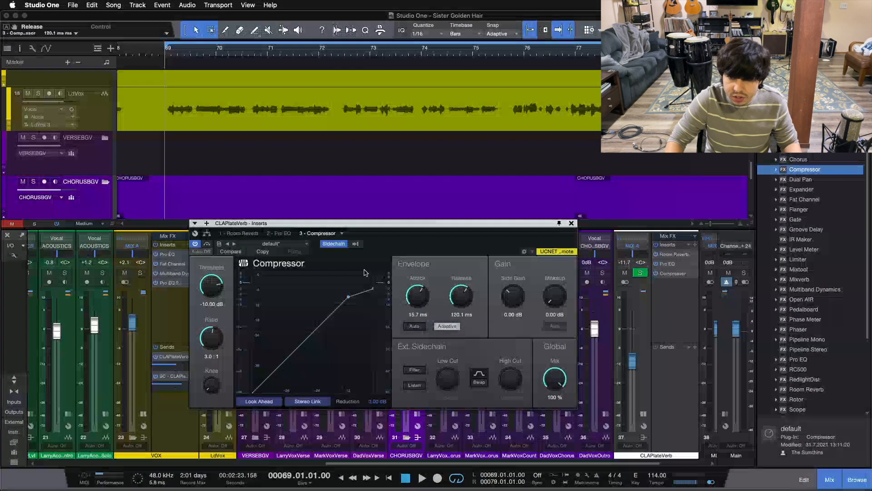
pyautogui.click(641, 273)
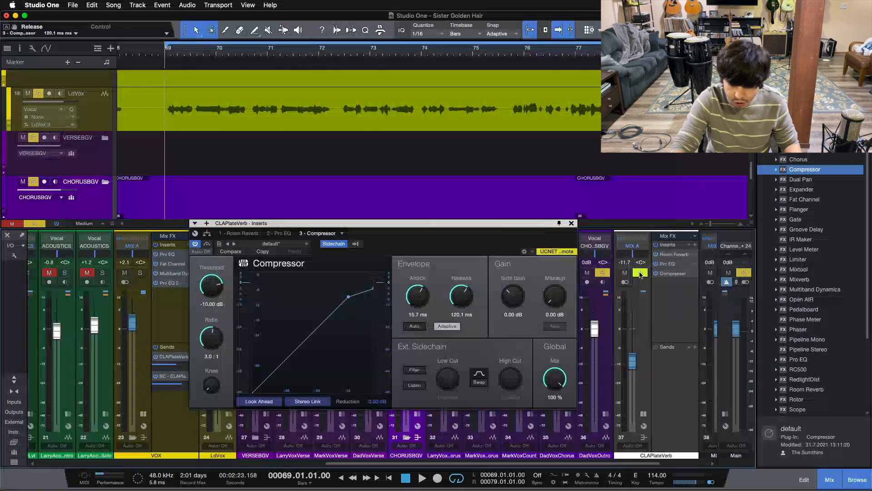
pyautogui.press('space')
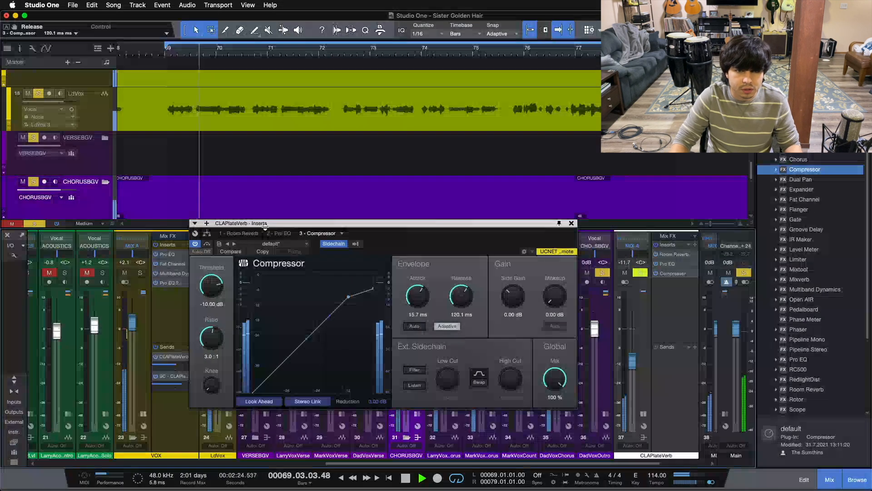
# Step: Lower the Compressor's threshold to -22.08 dB and lengthen its release to about 150 ms while the chorus plays
pyautogui.moveTo(207, 285); pyautogui.dragTo(204, 290)
pyautogui.scroll(-5, 204, 290)
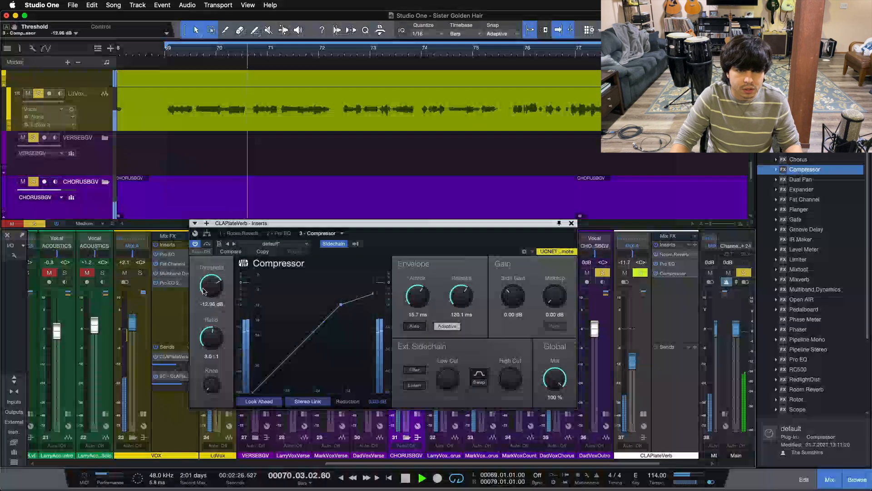
pyautogui.scroll(-3, 204, 291)
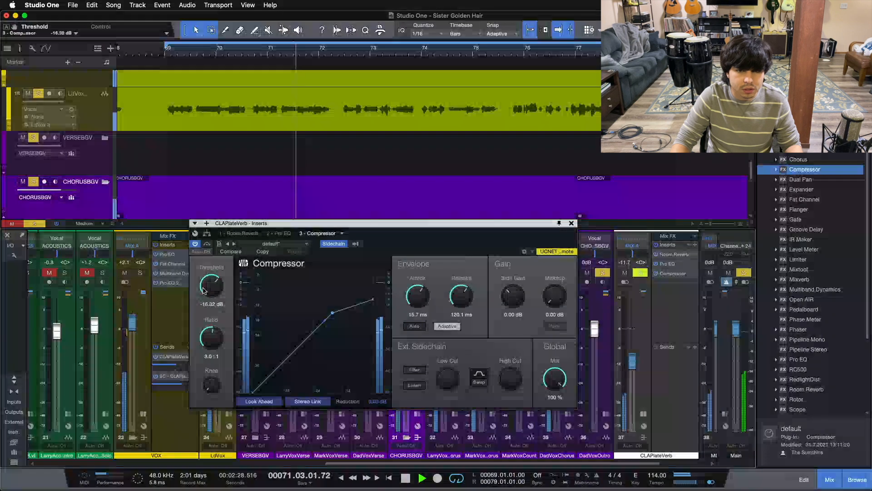
pyautogui.scroll(-3, 204, 290)
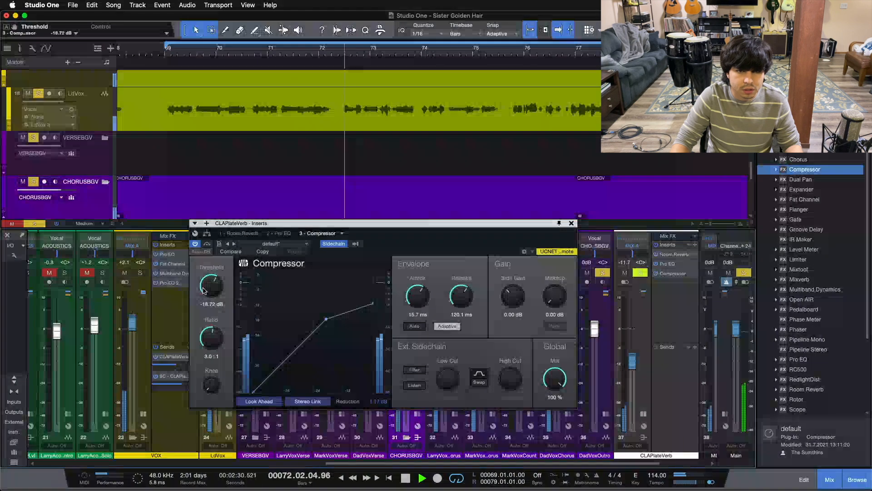
pyautogui.scroll(-1, 204, 290)
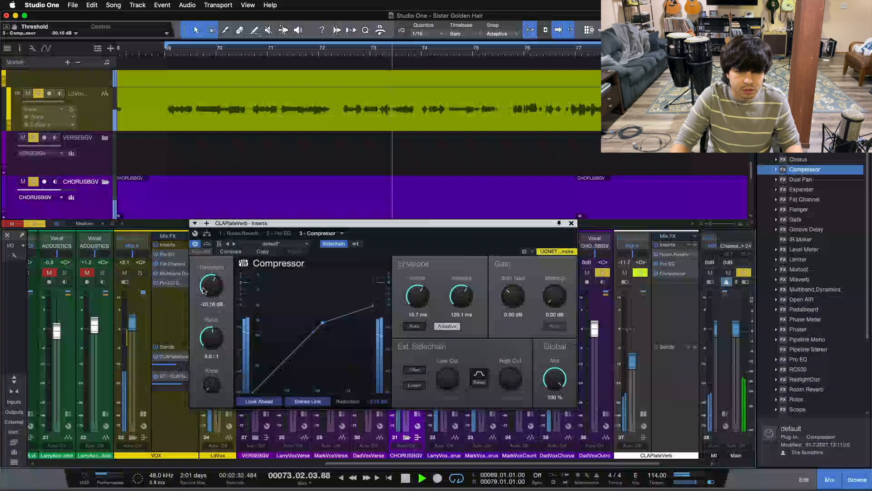
pyautogui.scroll(-2, 204, 290)
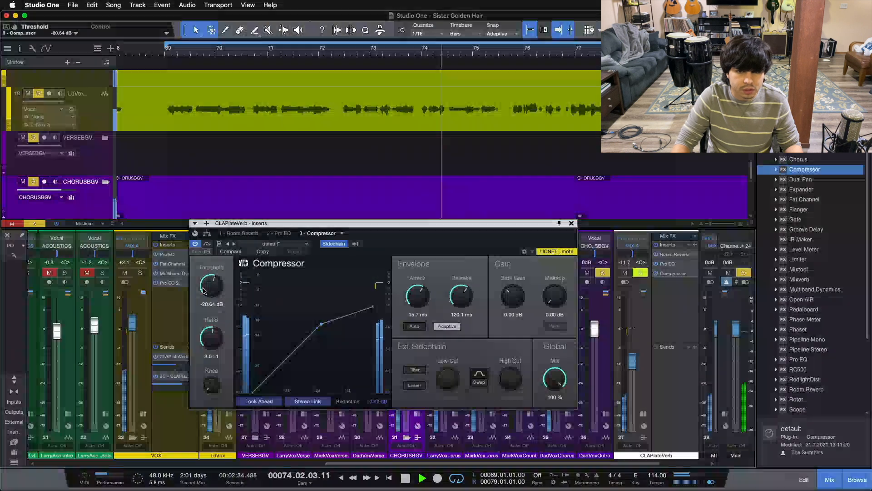
pyautogui.scroll(-2, 204, 290)
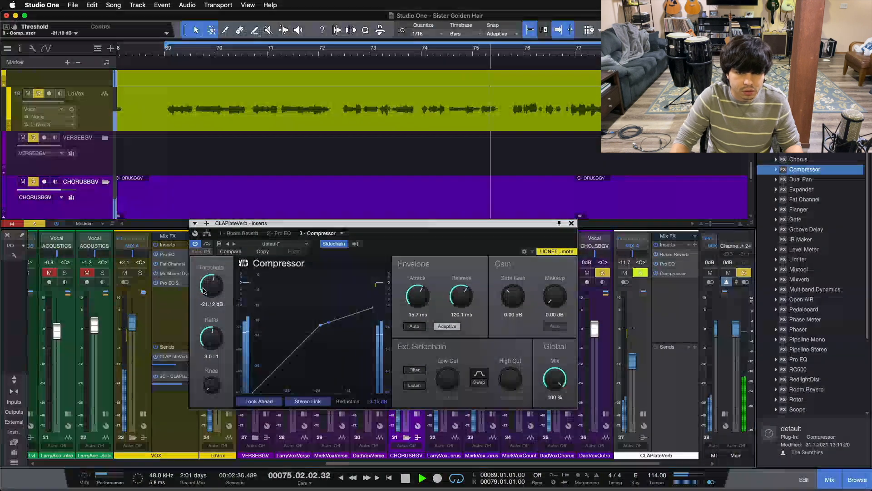
pyautogui.scroll(-2, 212, 295)
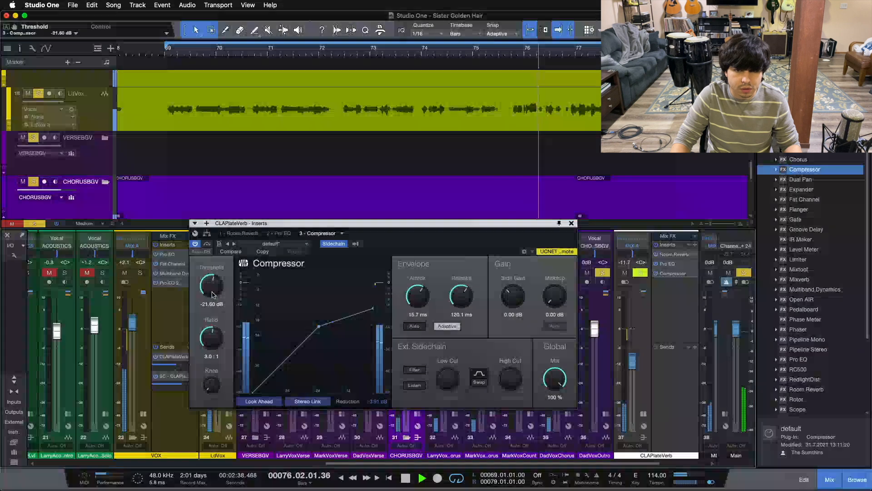
pyautogui.scroll(-2, 213, 295)
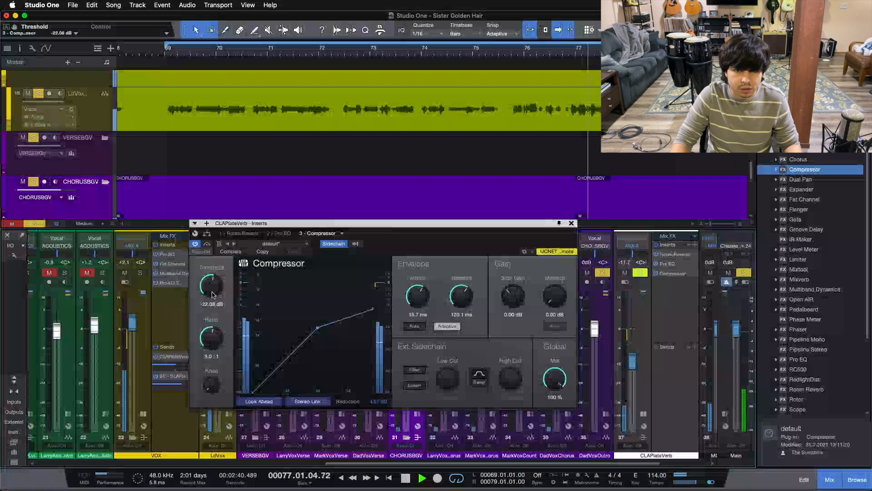
pyautogui.scroll(3, 454, 296)
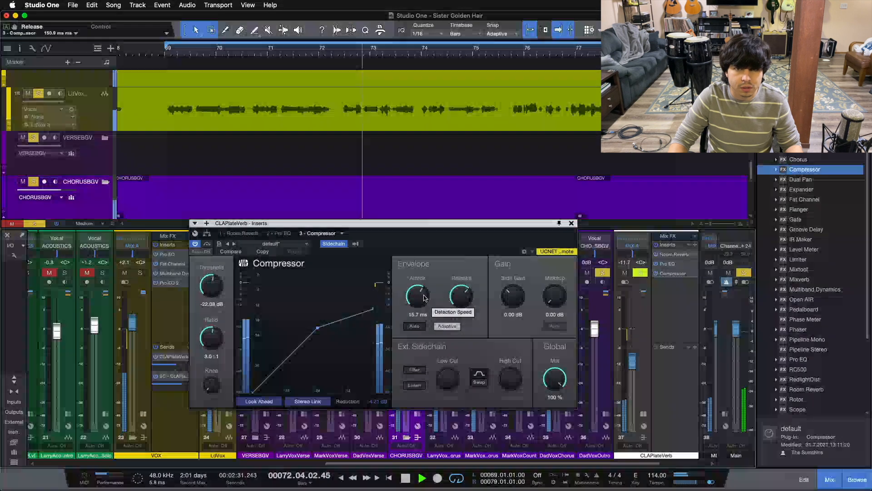
# Step: Lower the Compressor's threshold to -22.56 dB, stop playback and restart it from bar 69
pyautogui.scroll(-2, 210, 290)
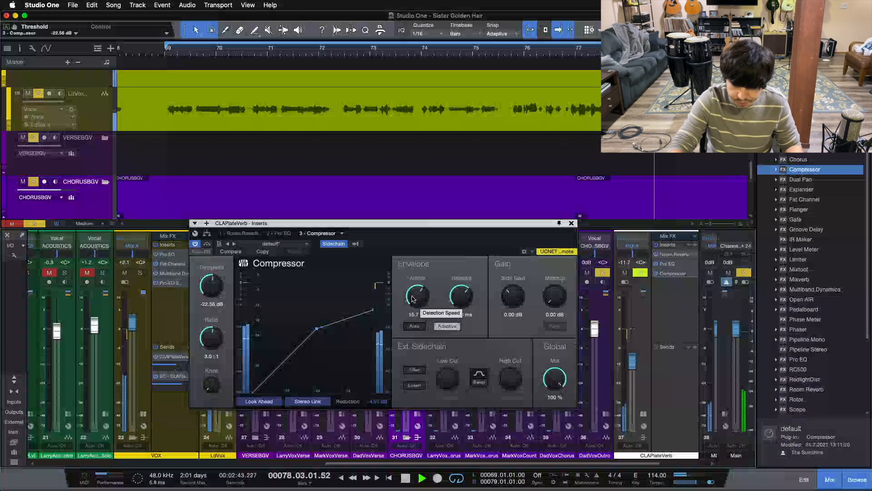
pyautogui.press('space')
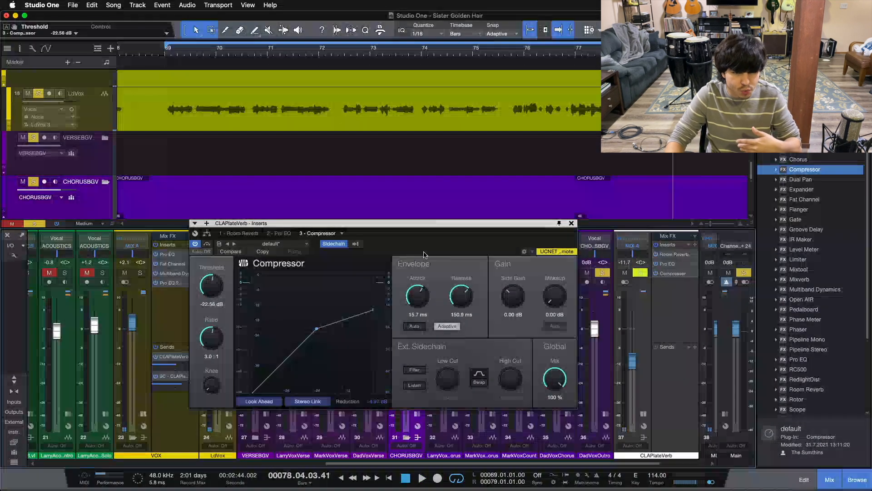
pyautogui.press('Home')
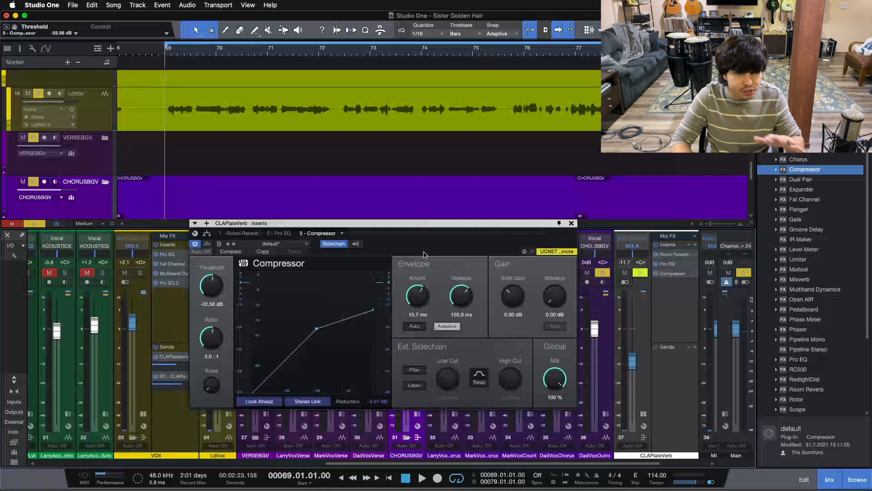
pyautogui.press('space')
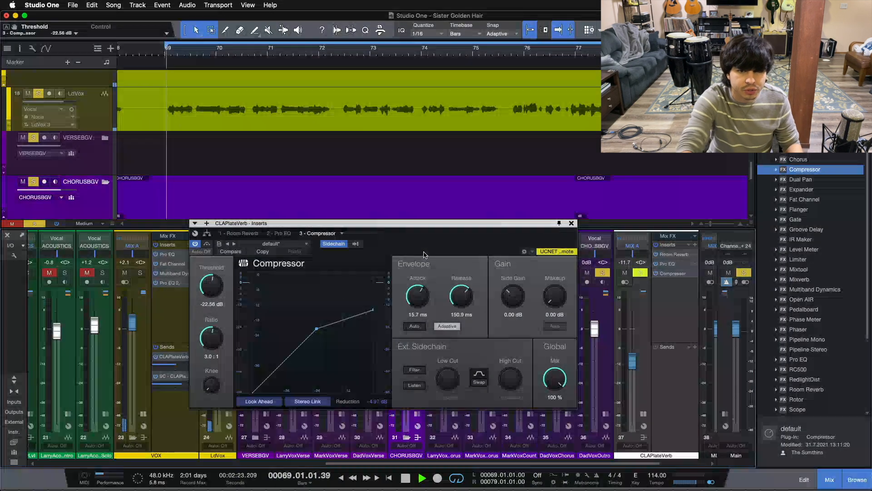
# Step: Lower the Compressor's threshold to -24.00 dB while the chorus plays, stop playback and close the plug-in window
pyautogui.moveTo(208, 290); pyautogui.dragTo(207, 288)
pyautogui.scroll(-1, 206, 288)
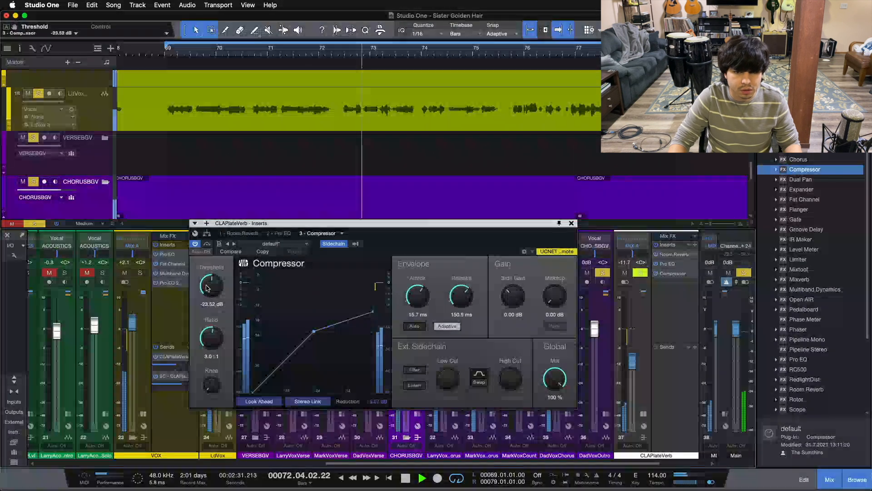
pyautogui.scroll(-1, 206, 288)
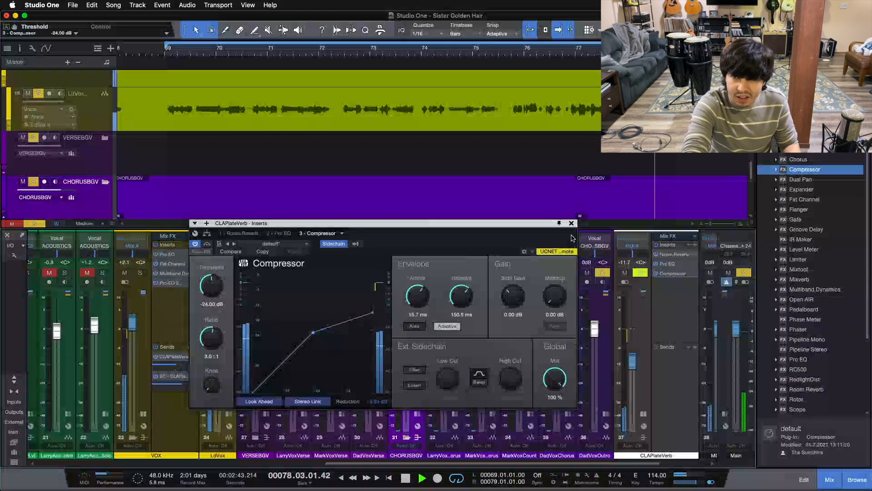
pyautogui.press('space')
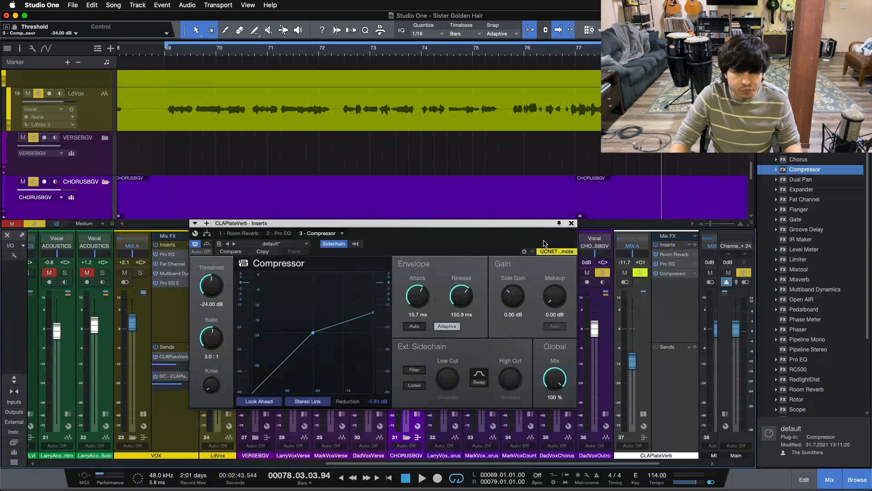
pyautogui.click(571, 223)
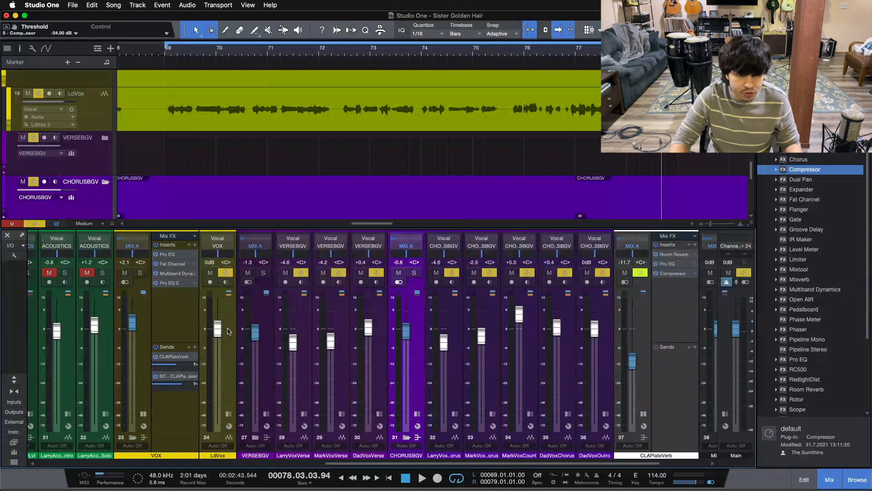
# Step: Clear the existing solos, solo only the VOX and CHORUSBGV buses and play the chorus from bar 69
pyautogui.click(35, 223)
pyautogui.click(140, 272)
pyautogui.click(413, 273)
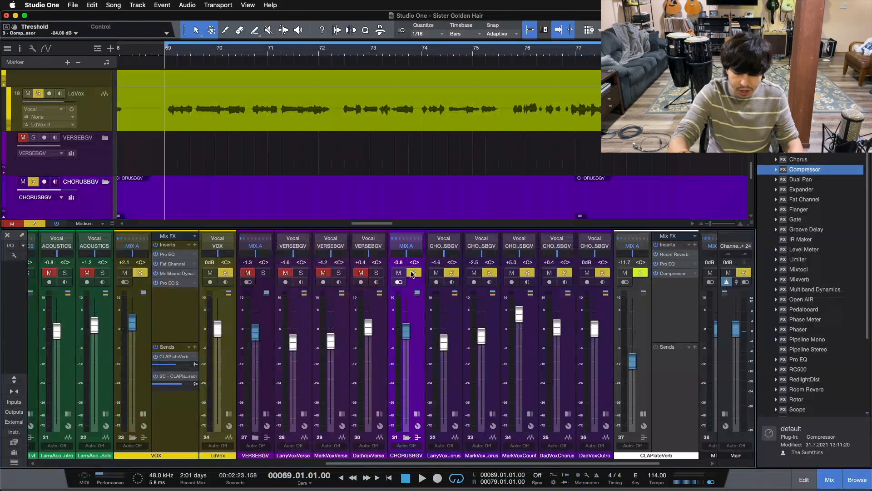
pyautogui.press('space')
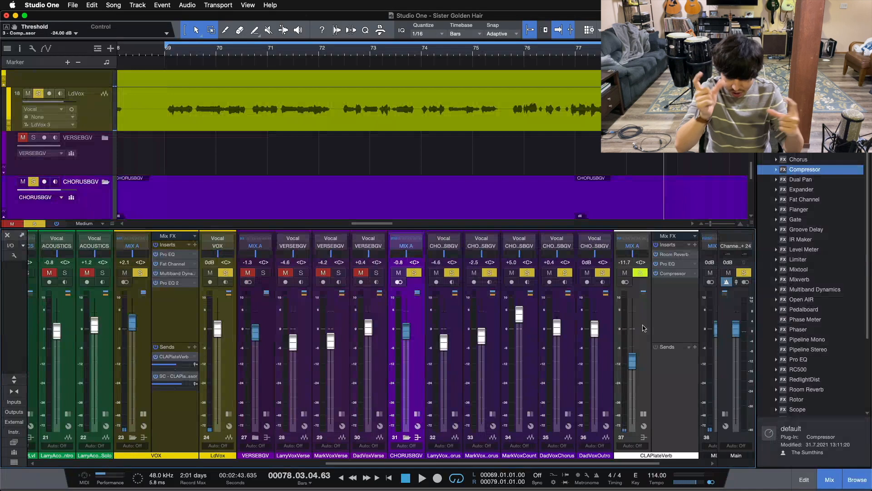
# Step: Replay the soloed vocals from bar 69, toggling the Compressor on CLAPlateVerb to compare the reverb with and without ducking
pyautogui.press('KP_0')
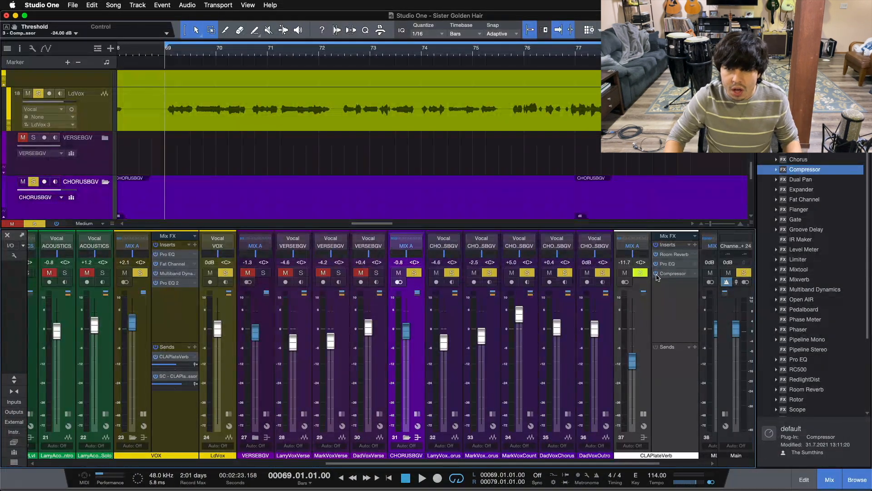
pyautogui.press('space')
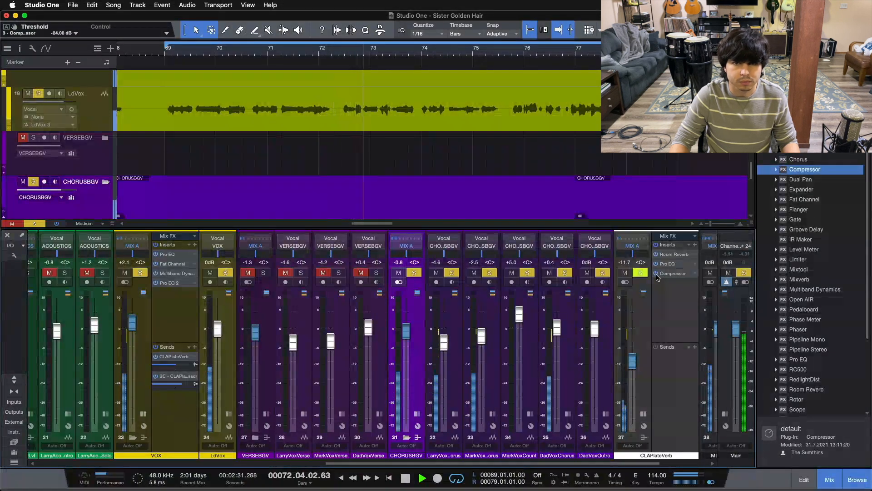
pyautogui.moveTo(656, 276); pyautogui.dragTo(657, 275)
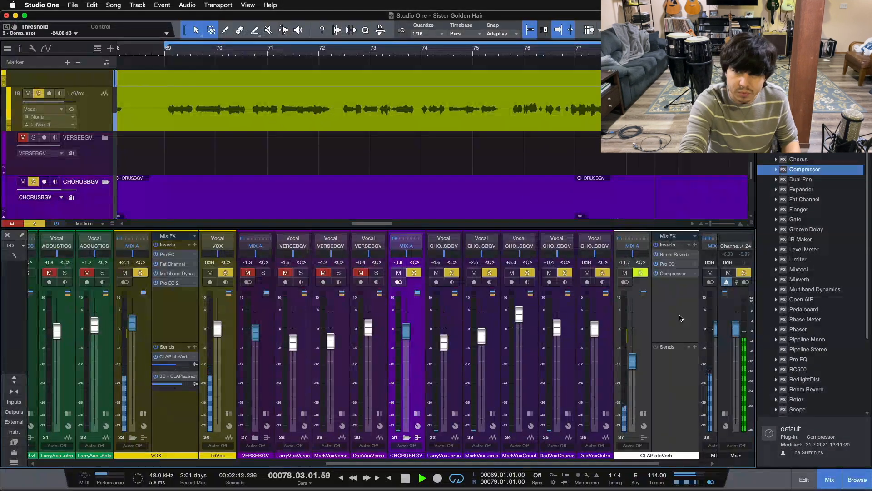
pyautogui.press('space')
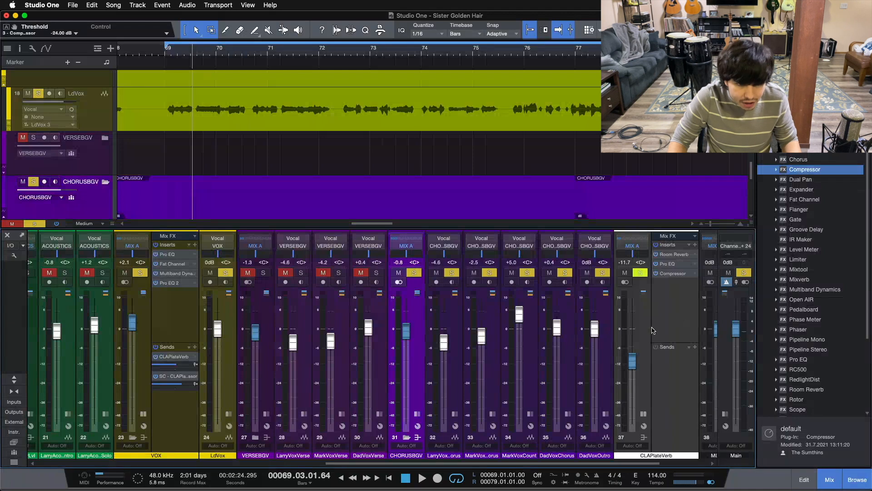
# Step: Clear the vocal solos and play the full mix from bar 69
pyautogui.press('shift+super+s')
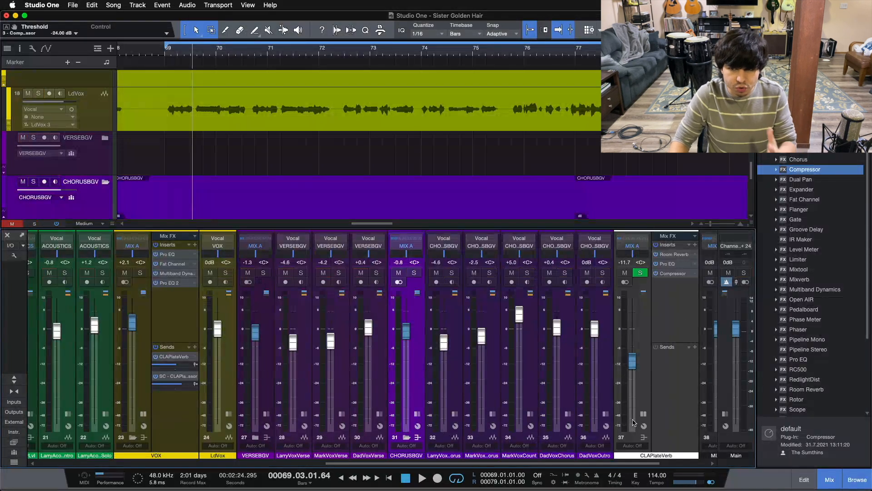
pyautogui.press('KP_0')
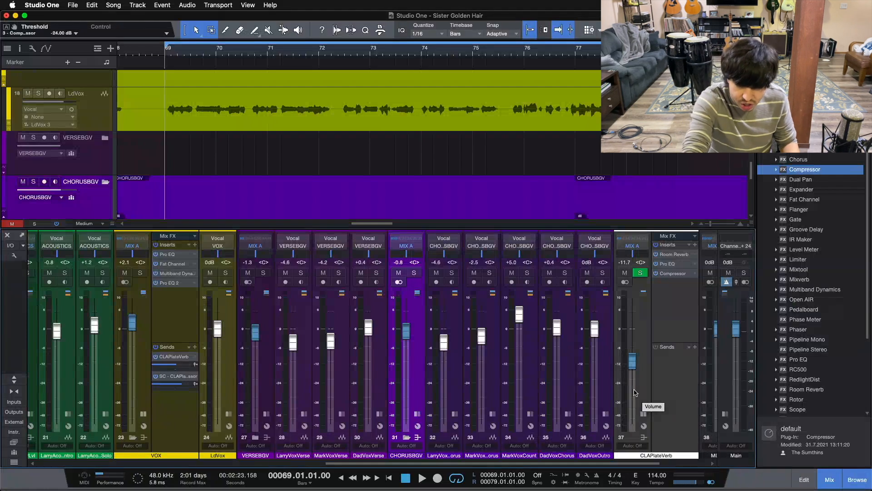
pyautogui.press('space')
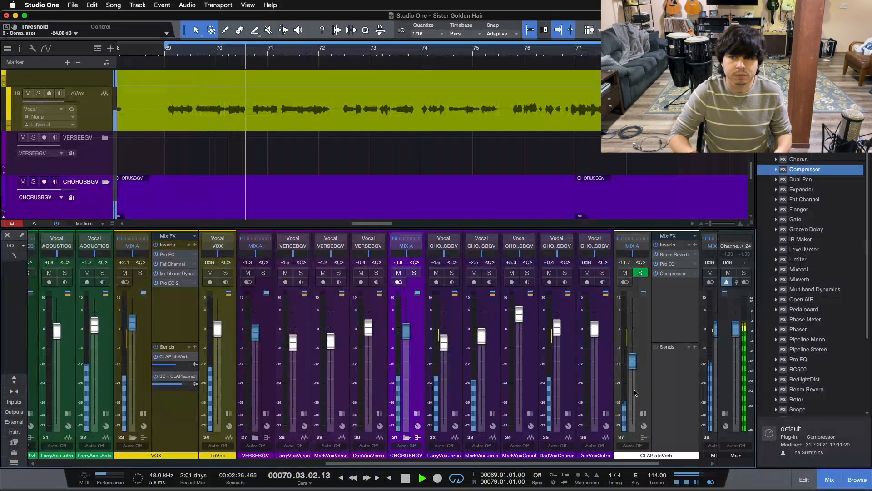
# Step: Try the CLAPlateVerb fader at -8.8 dB in the full mix, bring it back to -11.7 dB and stop playback
pyautogui.scroll(3, 632, 357)
pyautogui.scroll(1, 633, 358)
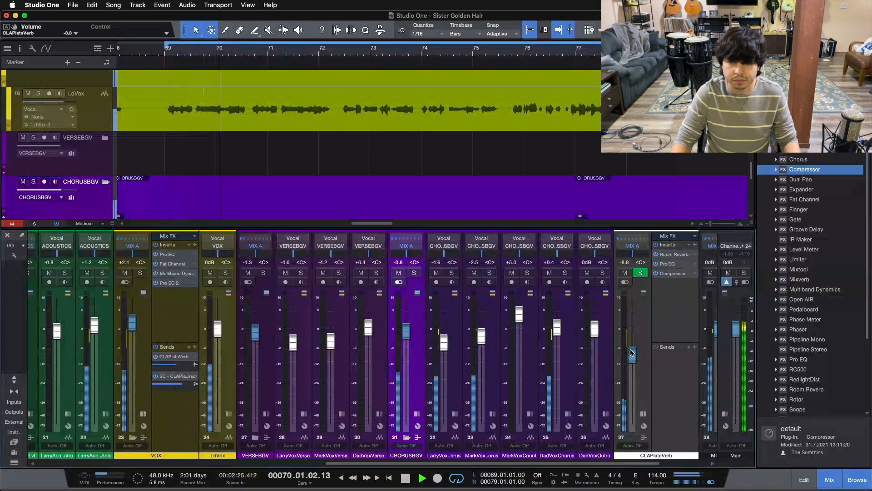
pyautogui.scroll(-3, 631, 352)
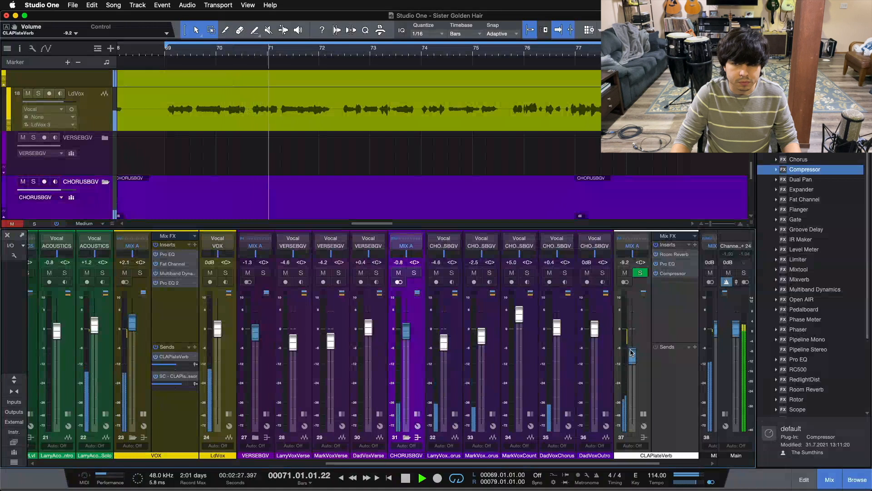
pyautogui.scroll(-4, 631, 352)
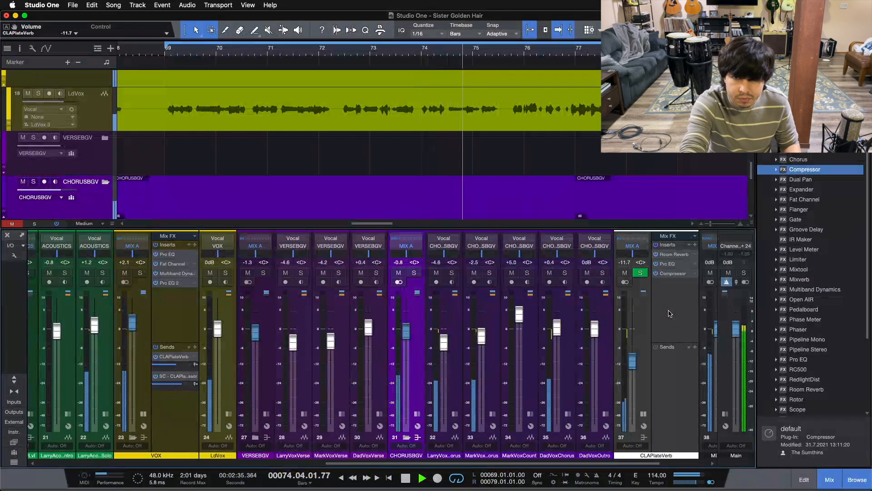
pyautogui.press('space')
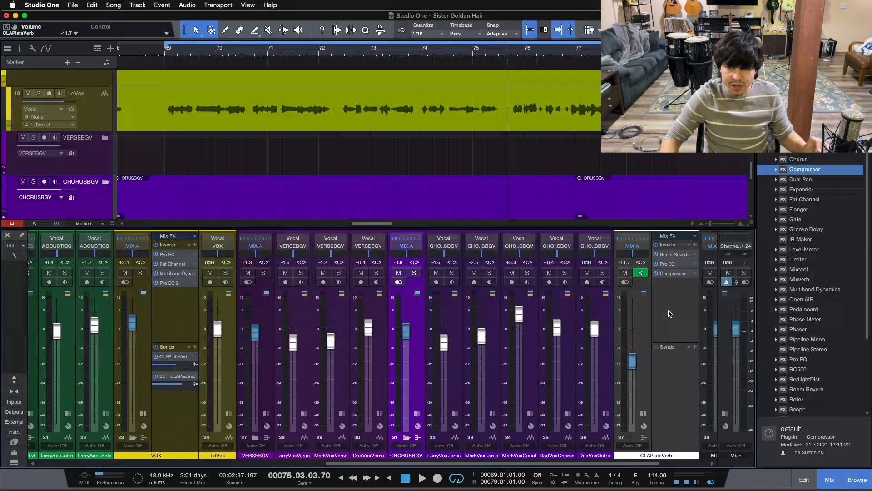
# Step: Solo the VOX and CHORUSBGV buses again and compare the chorus from bar 69 with CLAPlateVerb's Compressor toggled on and off
pyautogui.click(140, 272)
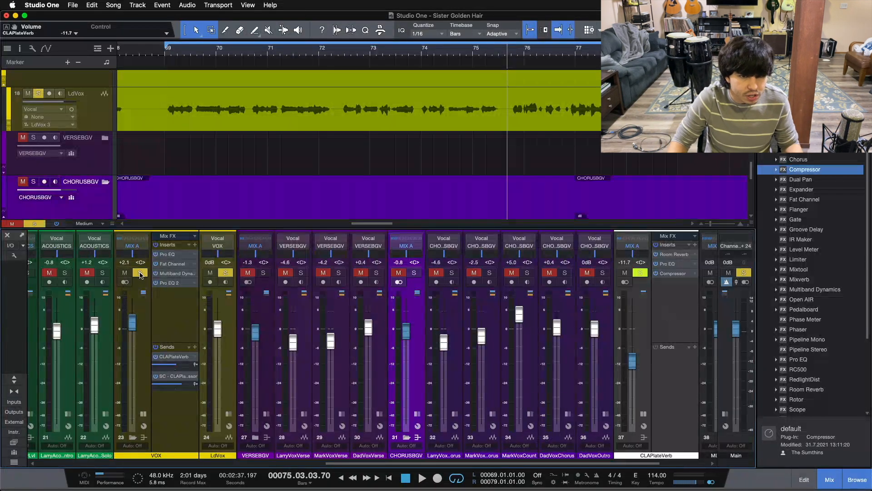
pyautogui.click(413, 273)
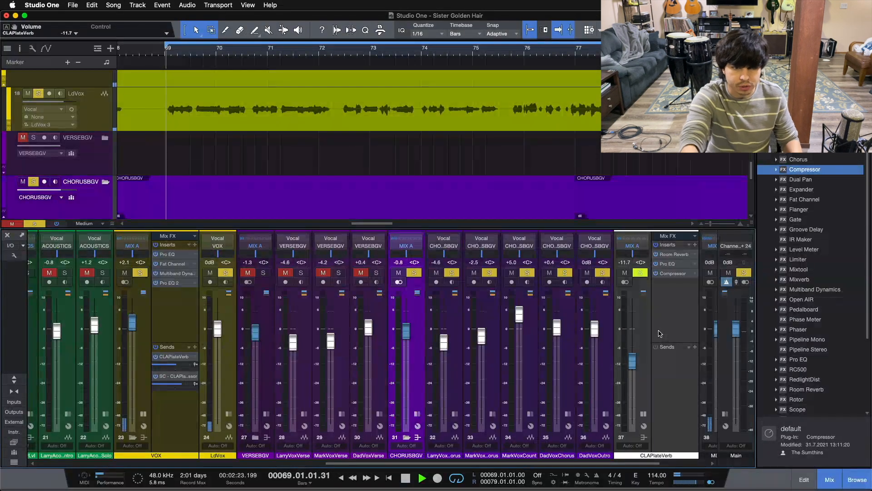
pyautogui.click(656, 274)
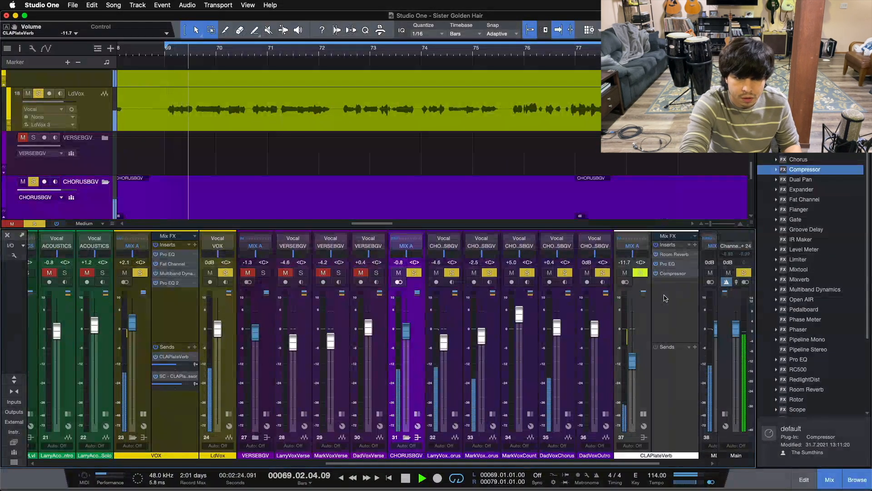
pyautogui.press('space')
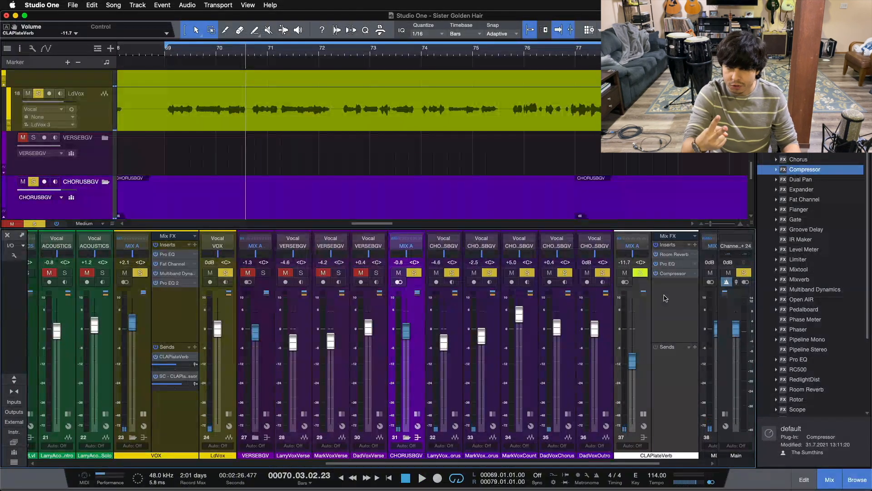
# Step: Reopen the Compressor on CLAPlateVerb and move its window clear of the VOX bus sends
pyautogui.click(160, 433)
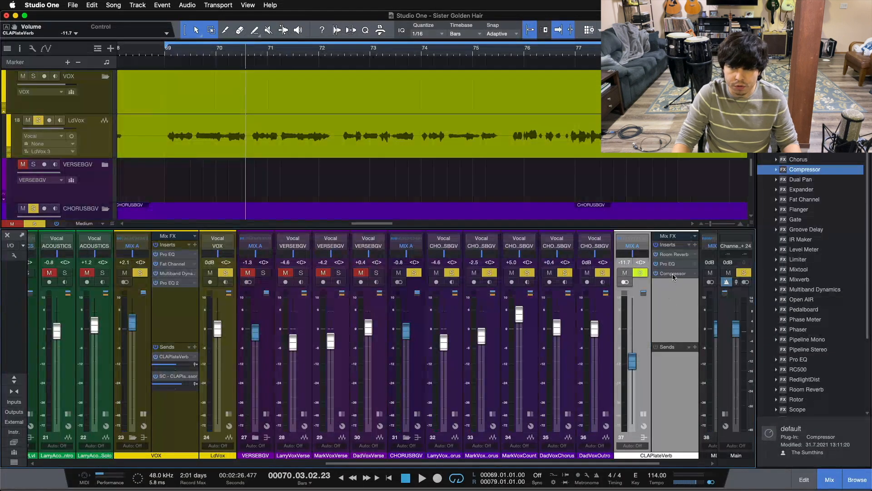
pyautogui.click(673, 273)
pyautogui.moveTo(564, 246); pyautogui.dragTo(623, 248)
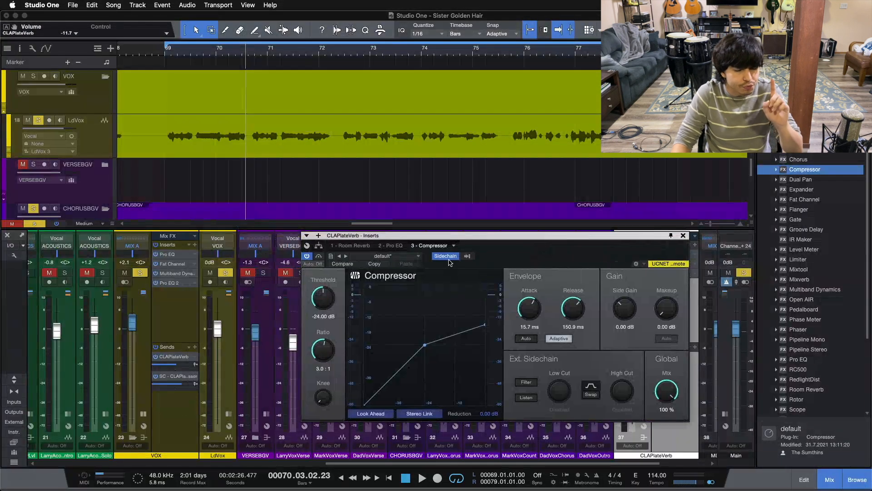